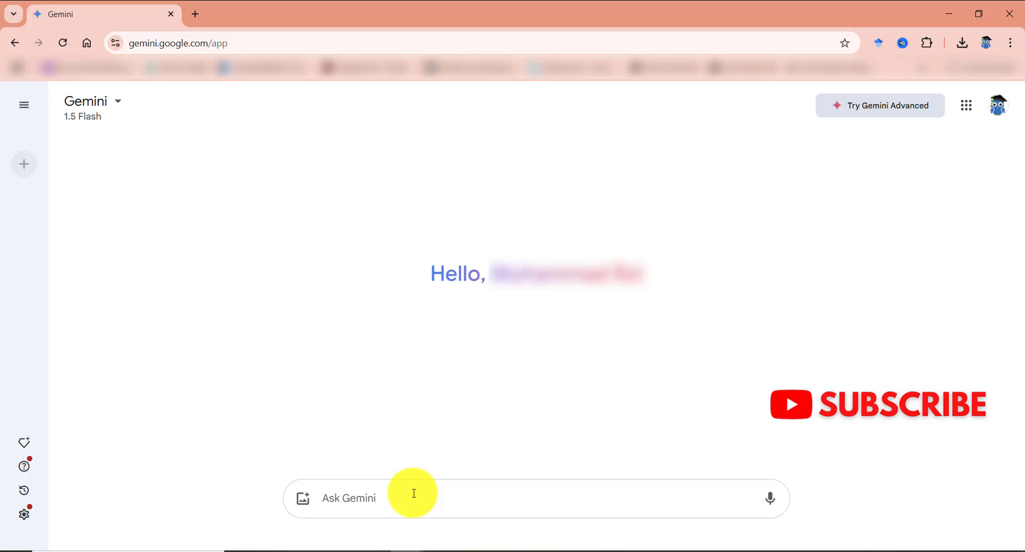
Step: Ask Gemini: 'Write me a article describing ways to reduce body fat'
left_click(414, 493)
type("Write m")
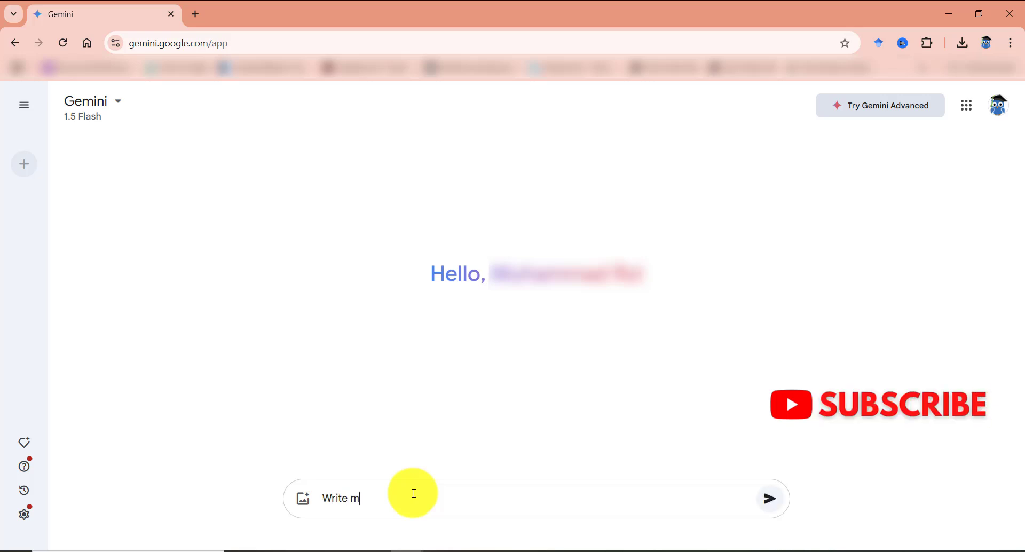
type("e a article de")
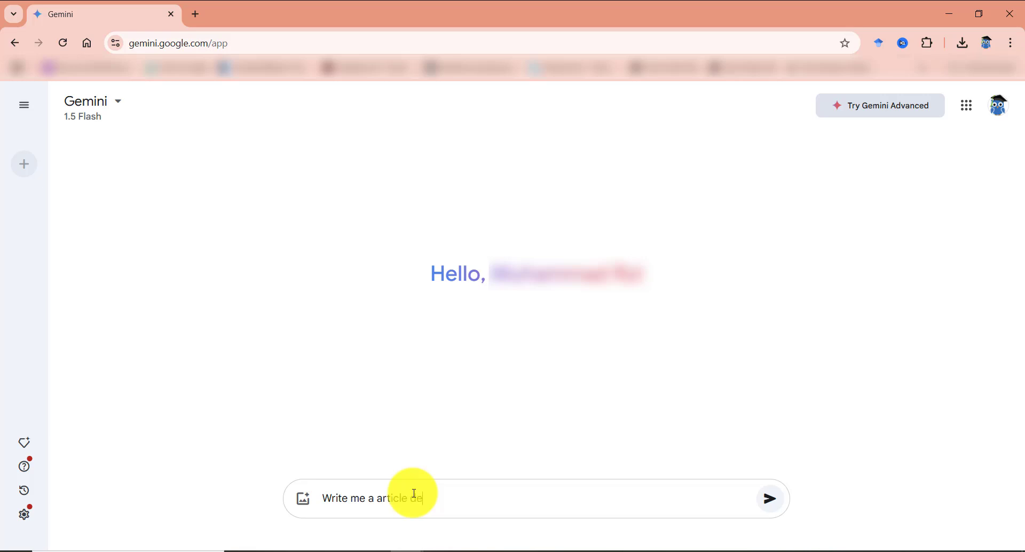
type("scribing ways to redce")
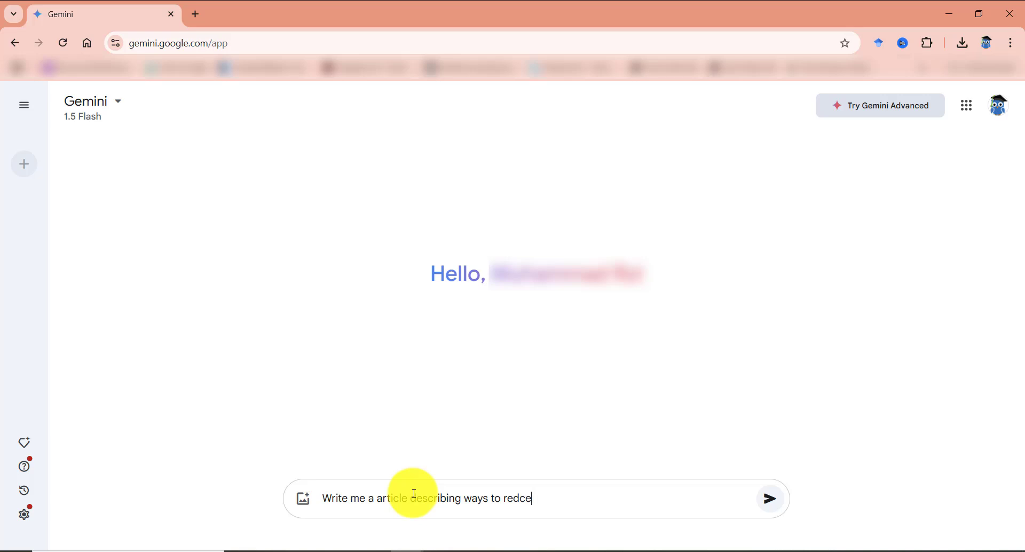
key("BackSpace")
key("BackSpace")
type("uce body fat")
key("Return")
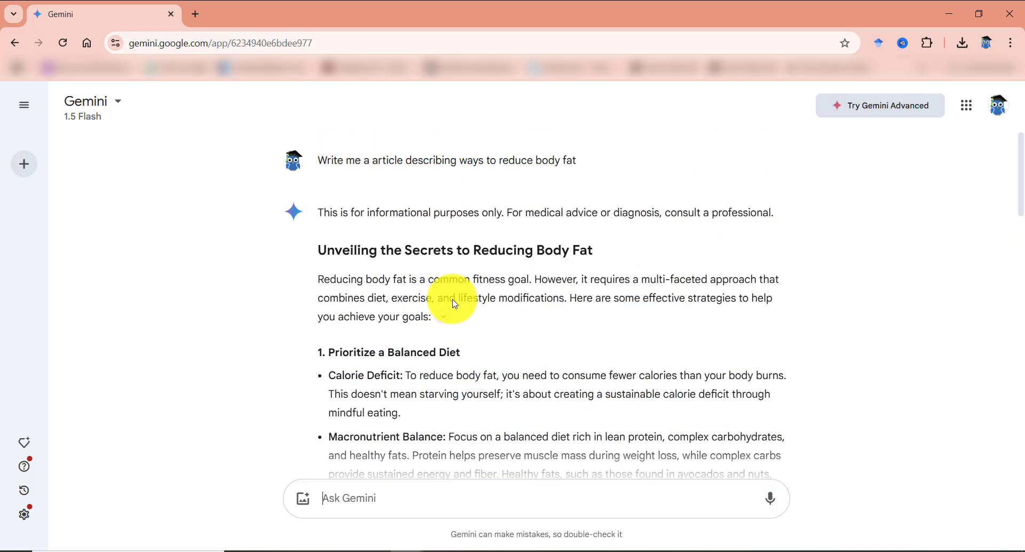
Step: Scroll through Gemini's article and select its text starting from the title
scroll(455, 304, "down", 3)
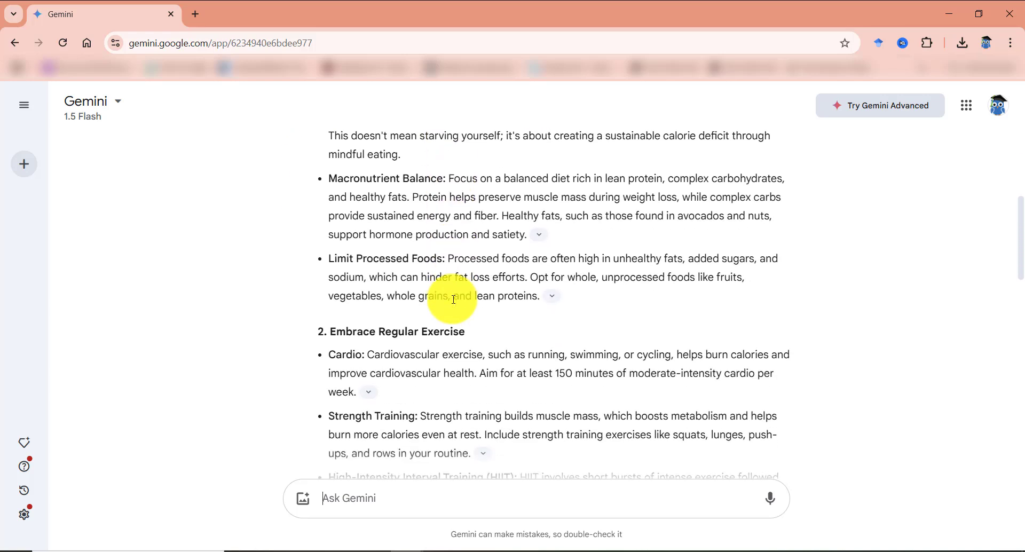
scroll(454, 299, "up", 1)
scroll(454, 299, "up", 2)
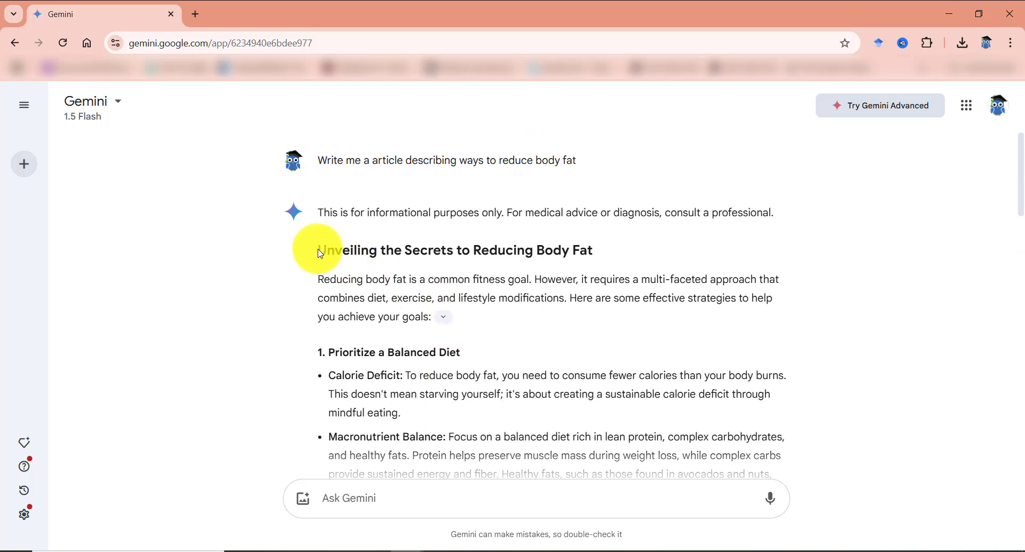
left_click_drag(316, 248, 681, 198)
scroll(481, 267, "up", 1)
left_click(354, 183)
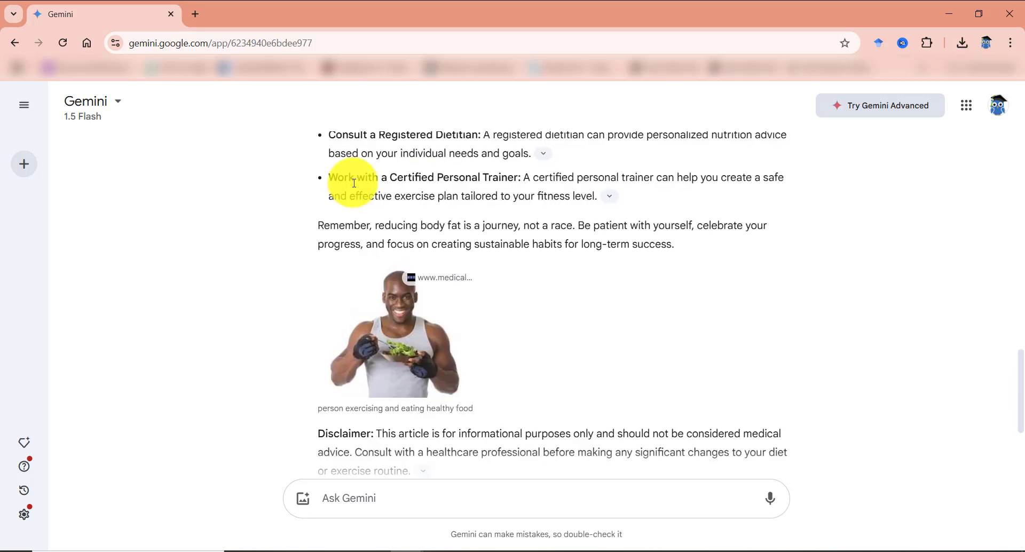
Step: Load napkin.ai in a new browser tab and sign in with a Google account
left_click(198, 18)
type("napkin.ai")
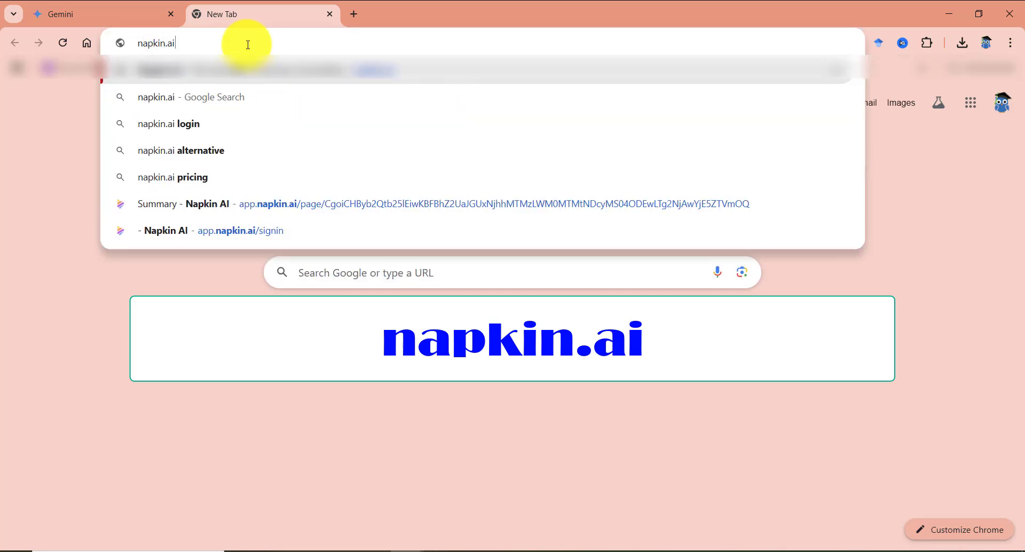
key("Return")
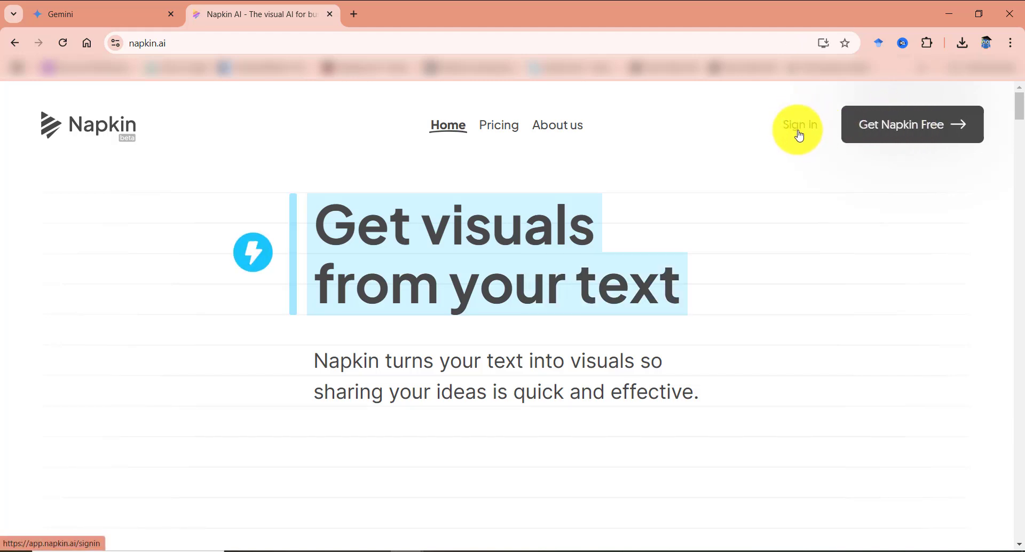
left_click(894, 129)
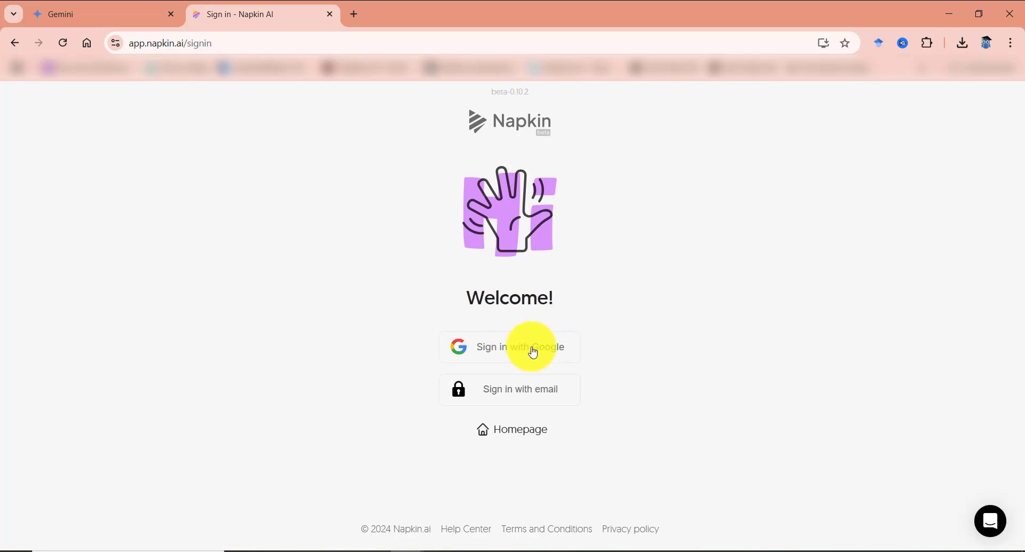
left_click(530, 352)
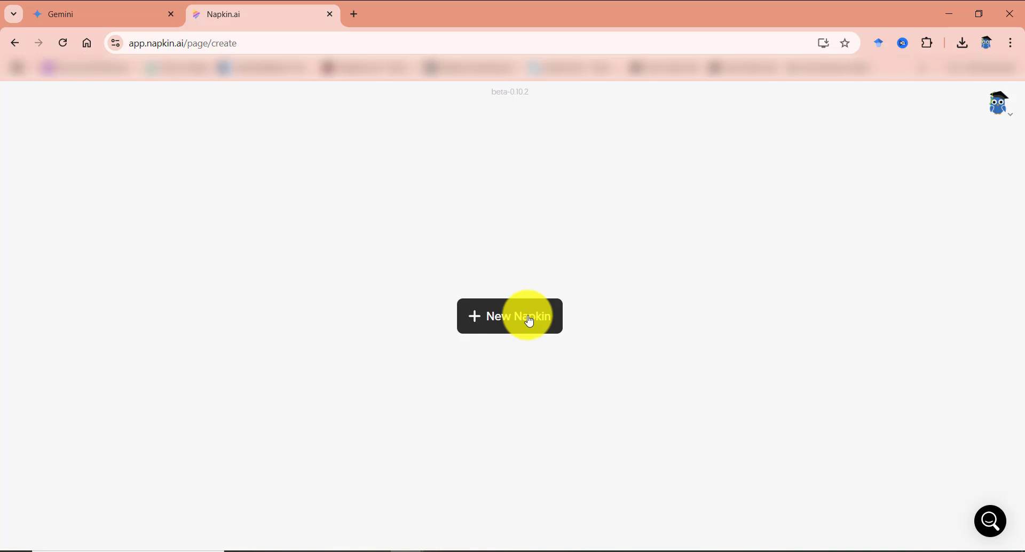
Step: Create a Blank Napkin from the New Napkin options
left_click(514, 321)
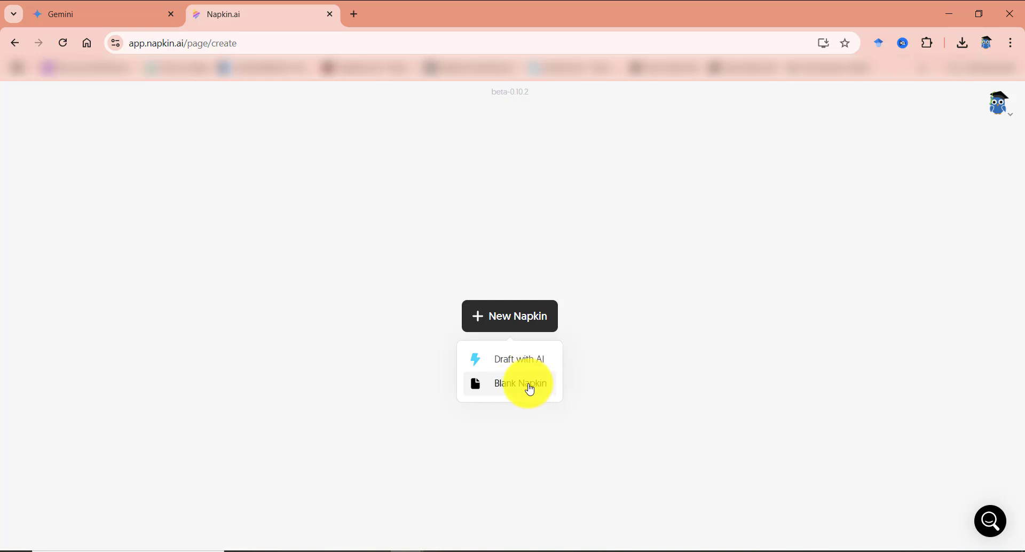
left_click(531, 390)
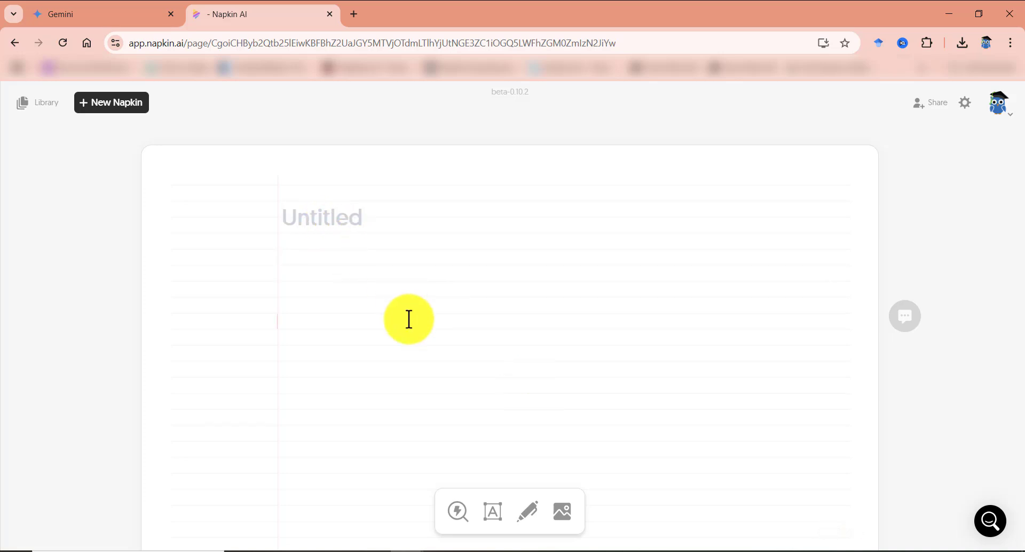
Step: Paste the Gemini article 'Unveiling the Secrets to Reducing Body Fat' into the napkin
key("ctrl+v")
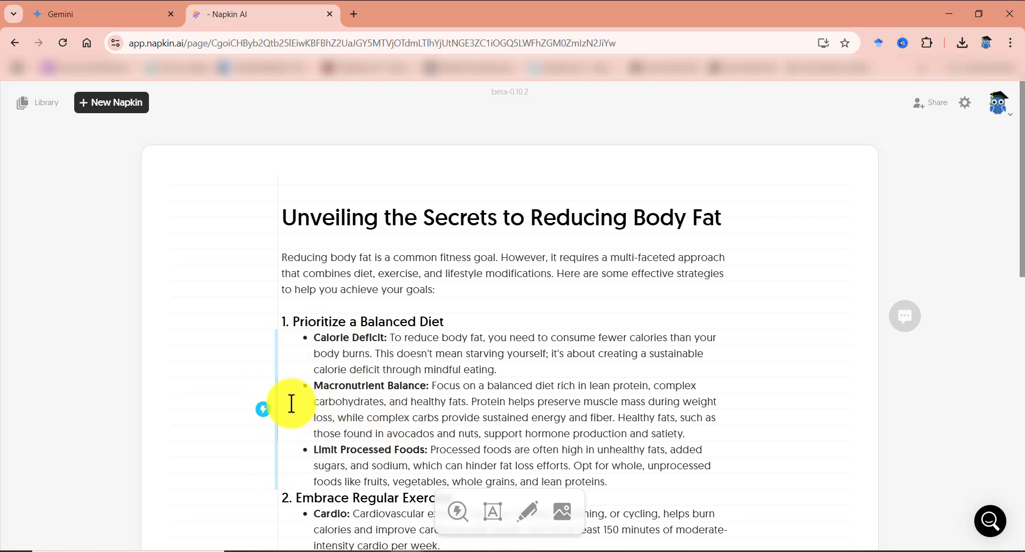
Step: Generate a visual for the balanced diet section and preview mind-map, funnel and stacked-disc styles
left_click(267, 414)
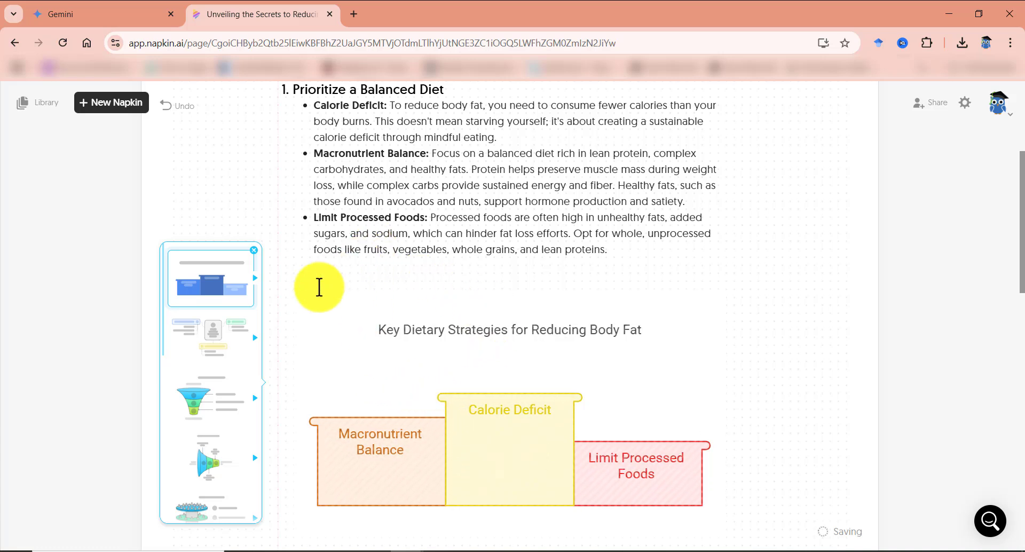
left_click(219, 334)
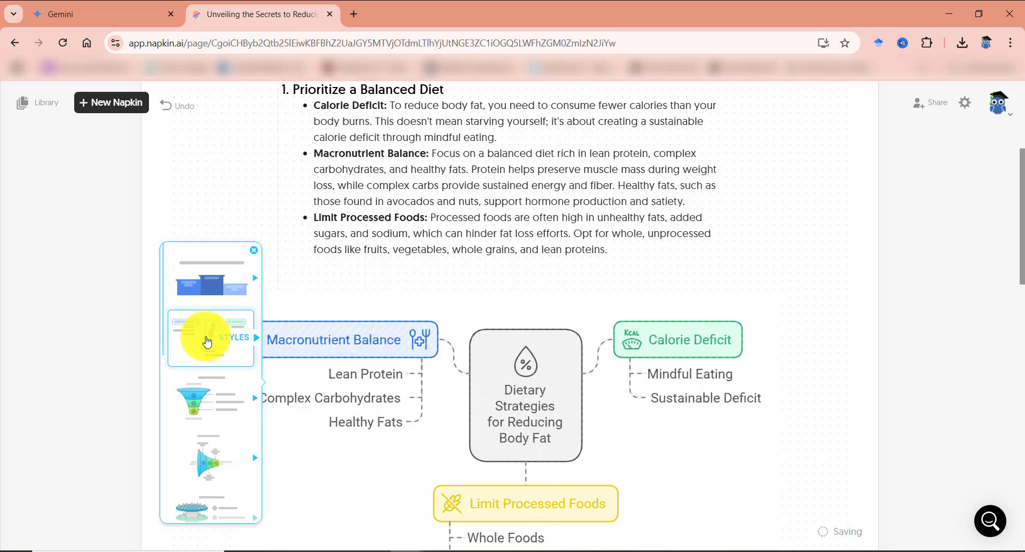
scroll(208, 342, "down", 2)
left_click(191, 282)
left_click(203, 338)
left_click(200, 387)
Step: Preview inverted funnel and chevron styles, then settle on the mind-map and view its variations
scroll(201, 391, "down", 2)
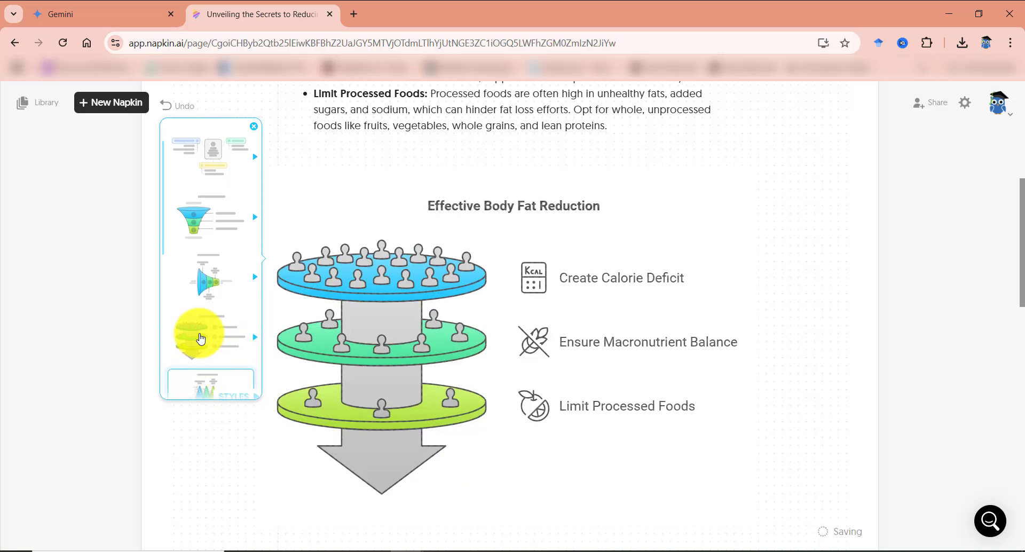
scroll(200, 336, "down", 4)
left_click(200, 336)
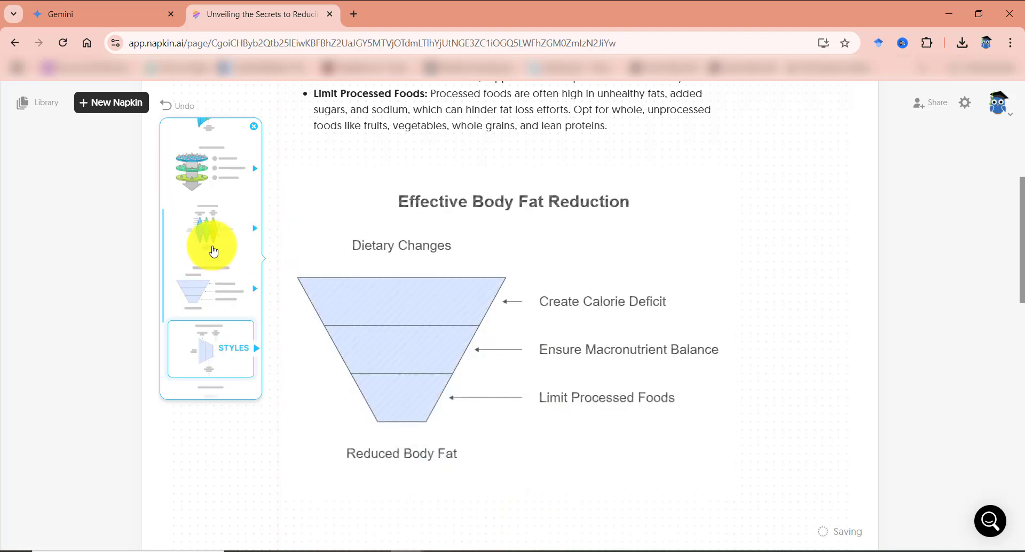
scroll(216, 243, "down", 1)
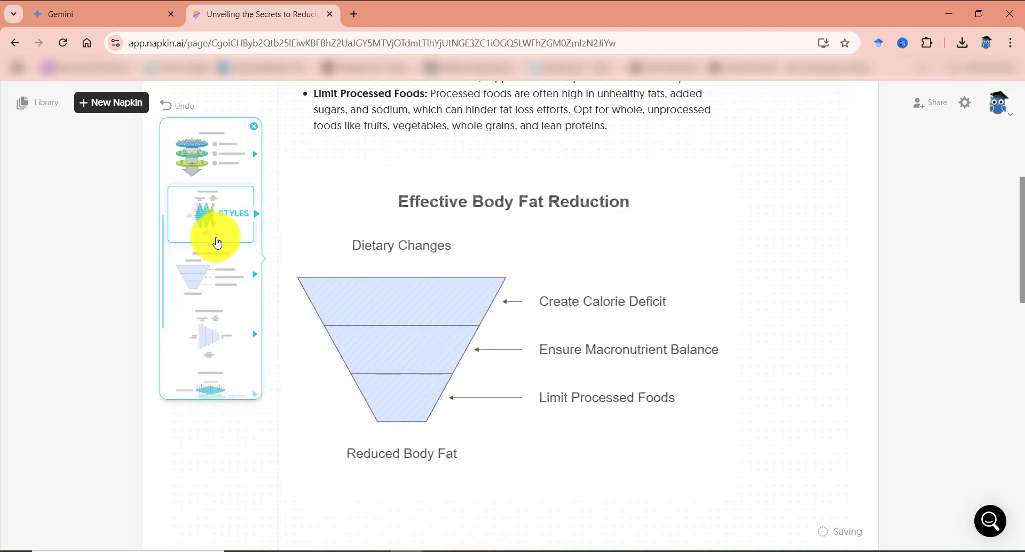
left_click(203, 219)
left_click(213, 320)
left_click(213, 323)
left_click(214, 322)
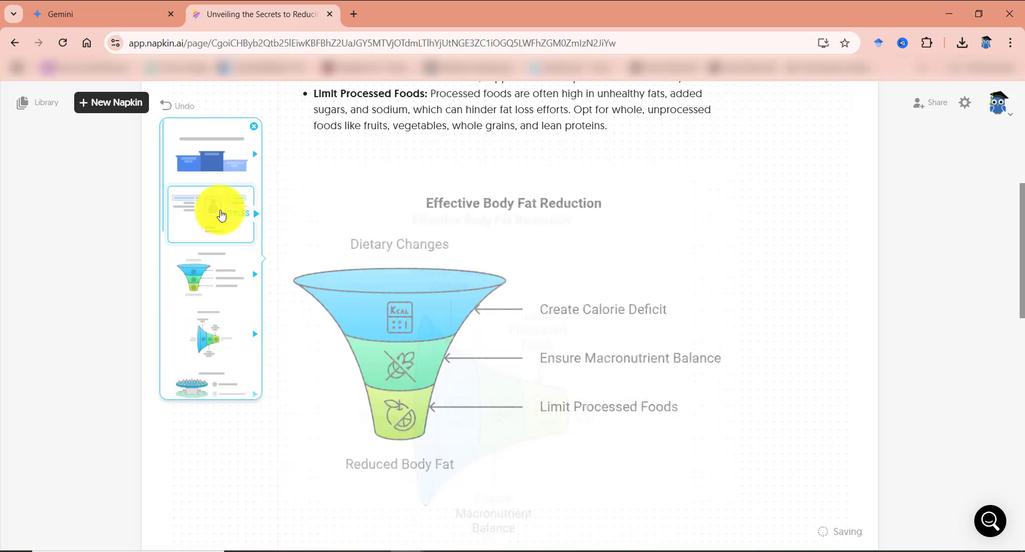
left_click(220, 215)
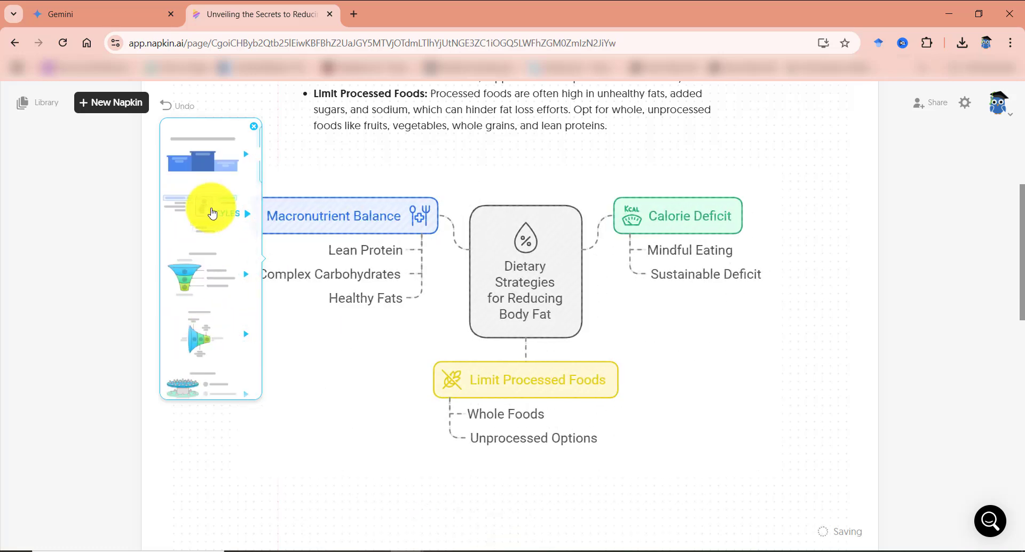
left_click(211, 212)
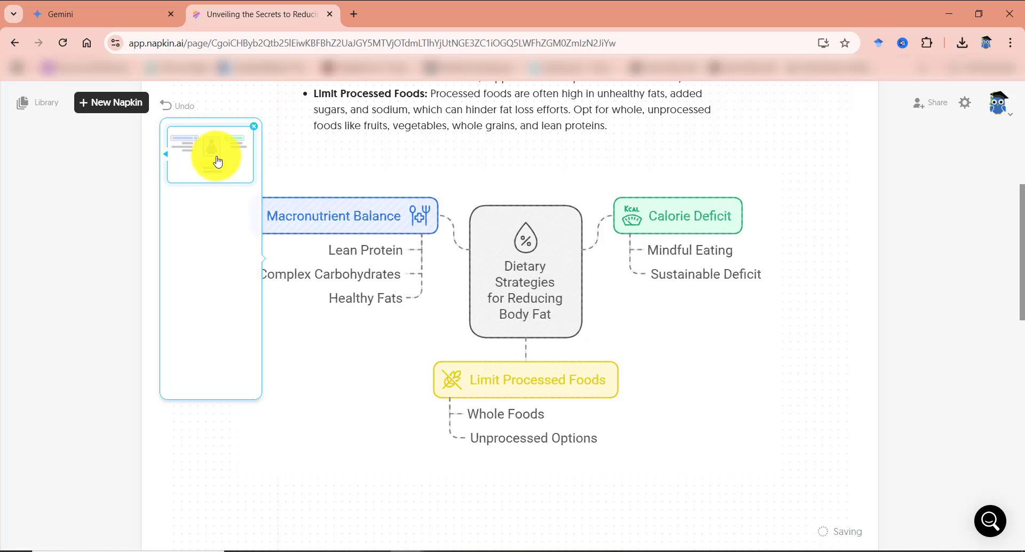
Step: Select the diet mind-map infographic and open its export dialog
left_click(217, 161)
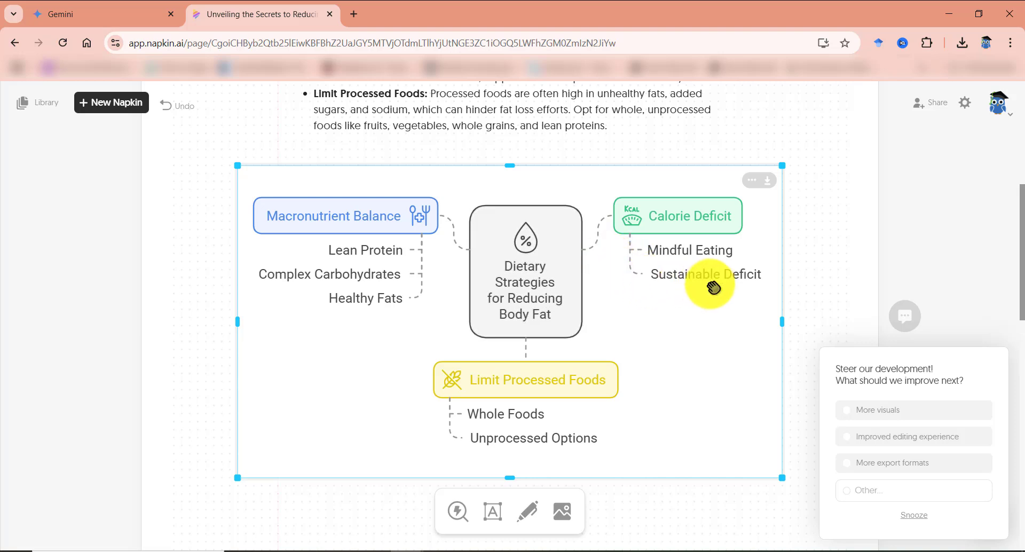
left_click(767, 182)
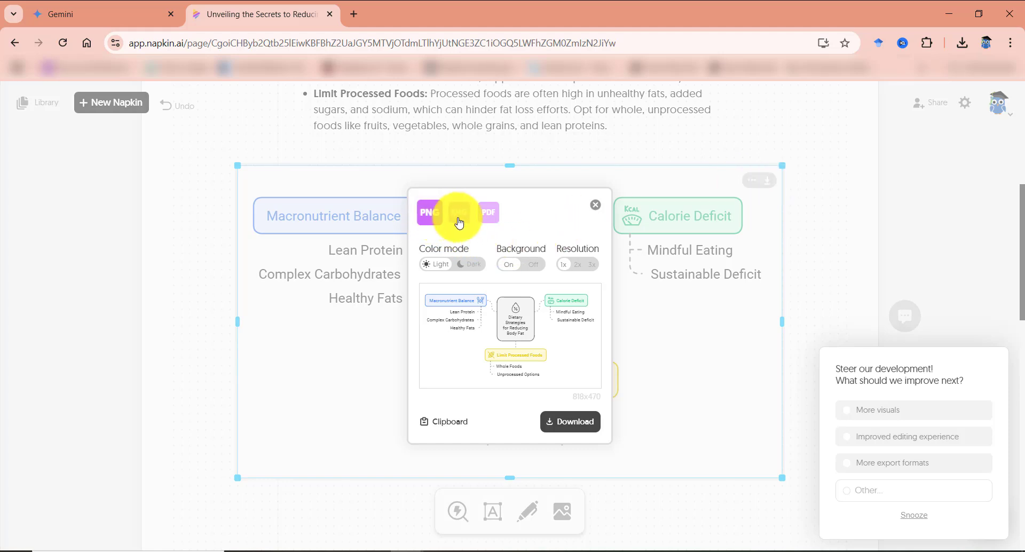
Step: Download the mind-map as a PNG and scroll to the Embrace Regular Exercise section
left_click(490, 221)
scroll(192, 407, "down", 5)
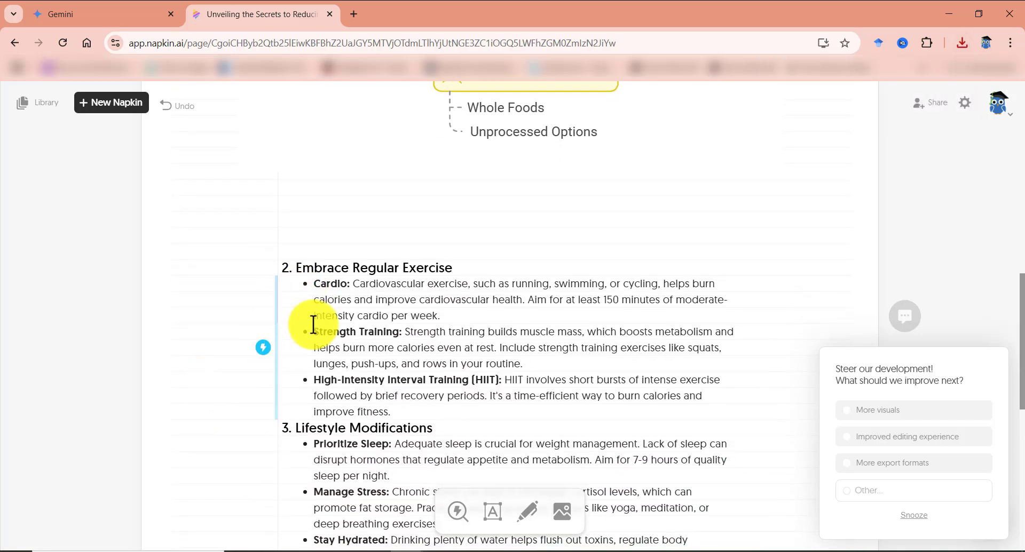
scroll(314, 324, "down", 1)
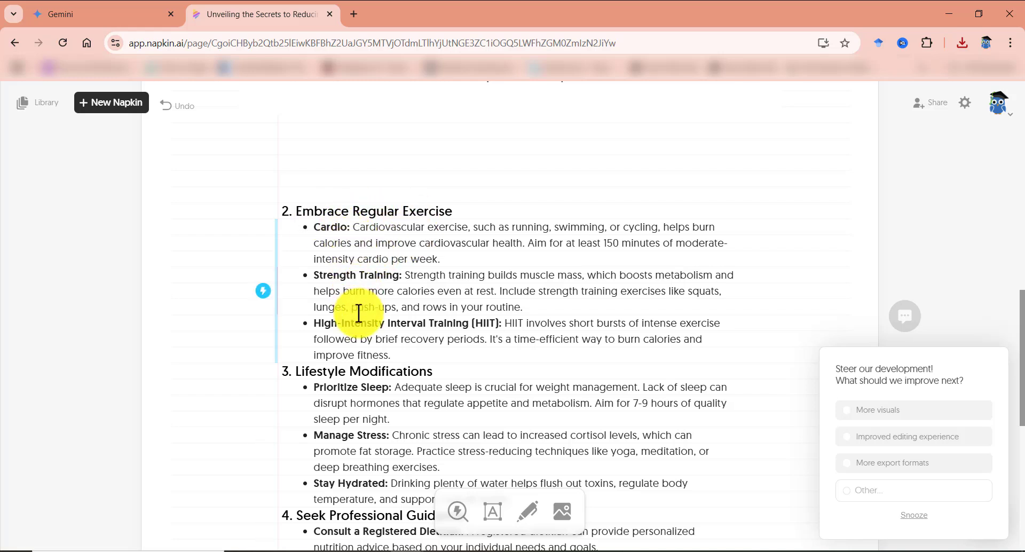
Step: Generate an exercise-section visual, compare options, and pick the Pathways to Fitness lens diagram
left_click(263, 293)
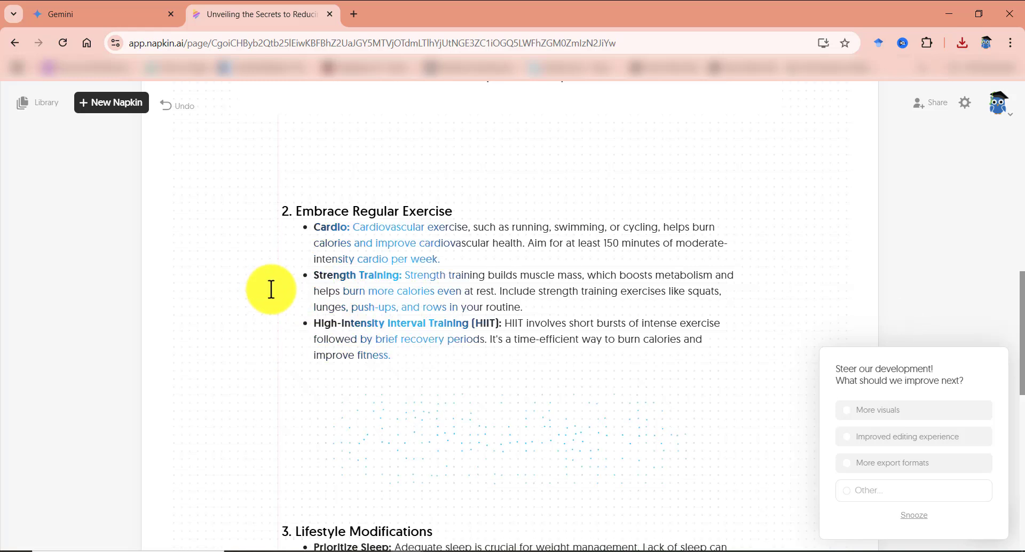
scroll(272, 290, "down", 1)
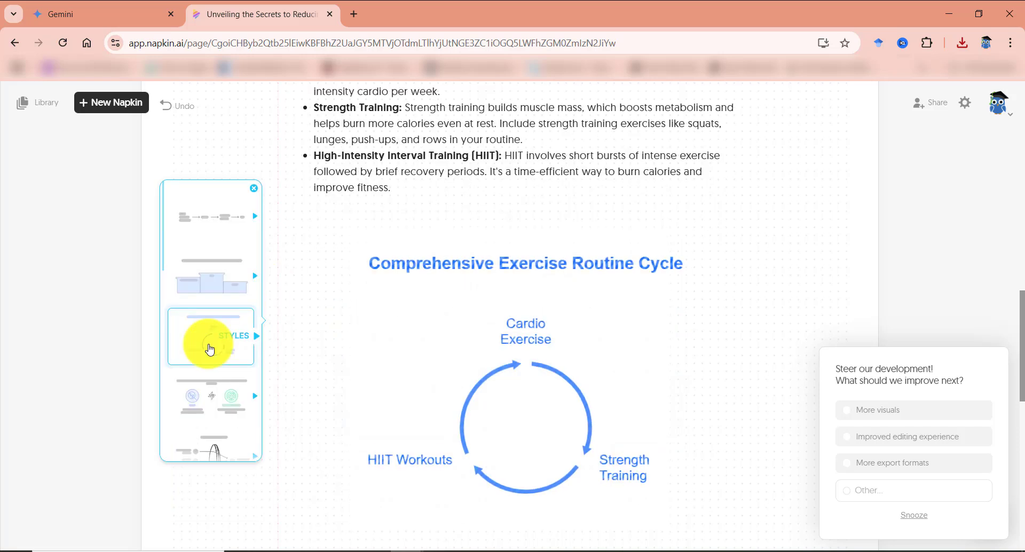
left_click(209, 393)
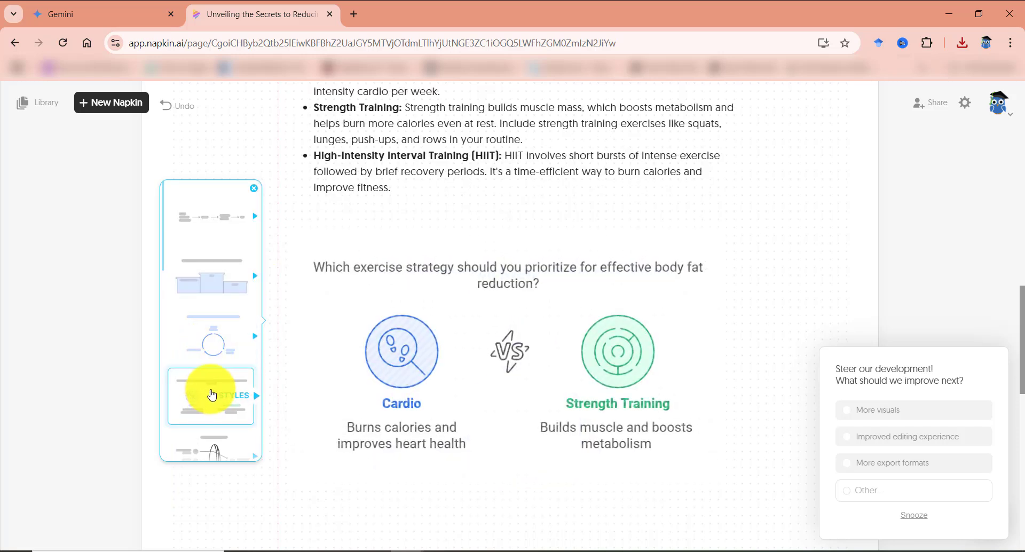
scroll(208, 397, "down", 1)
left_click(208, 397)
scroll(202, 393, "down", 1)
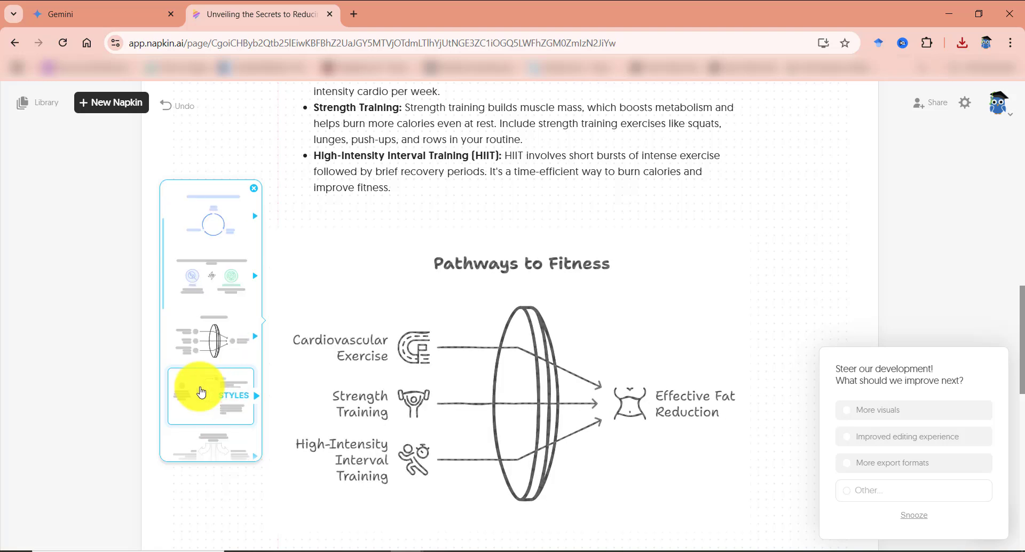
left_click(201, 393)
left_click(203, 349)
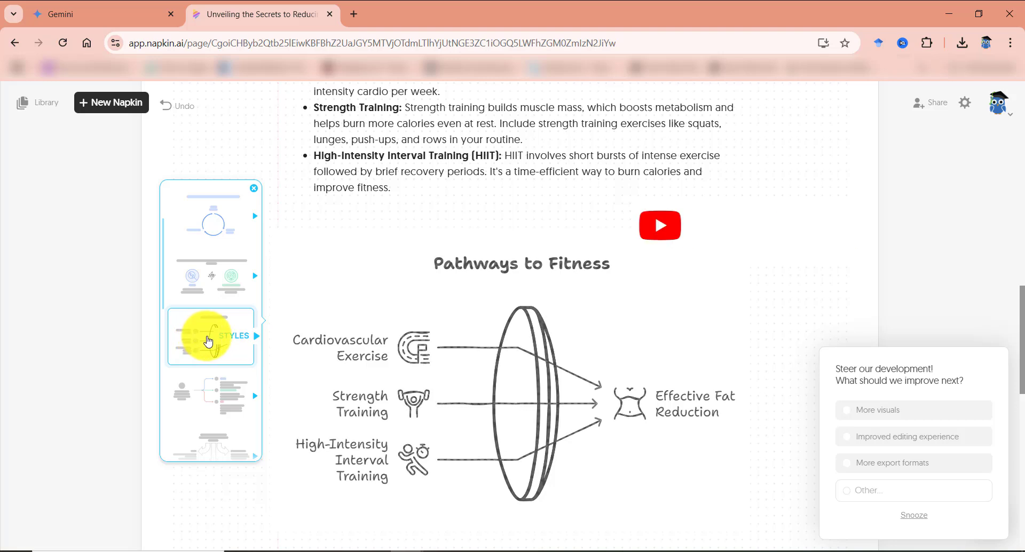
Step: Give the Pathways to Fitness diagram the coloured hand-drawn style with handwritten font
left_click(208, 342)
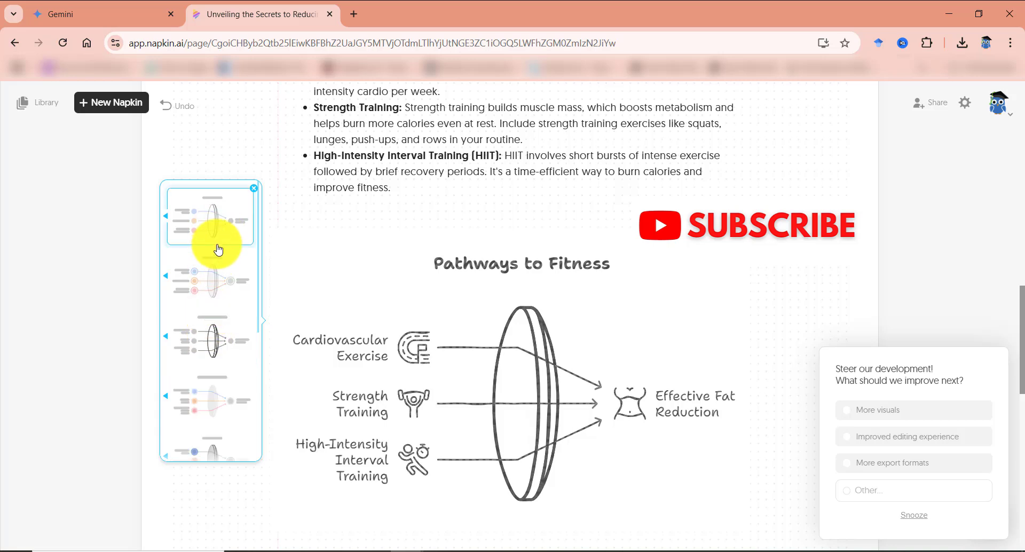
left_click(213, 277)
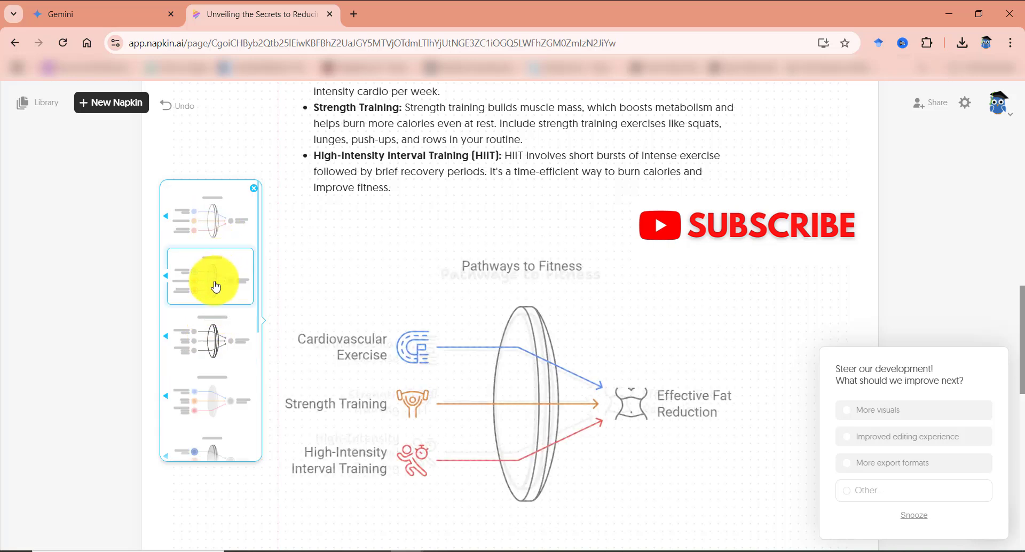
left_click(211, 335)
left_click(214, 288)
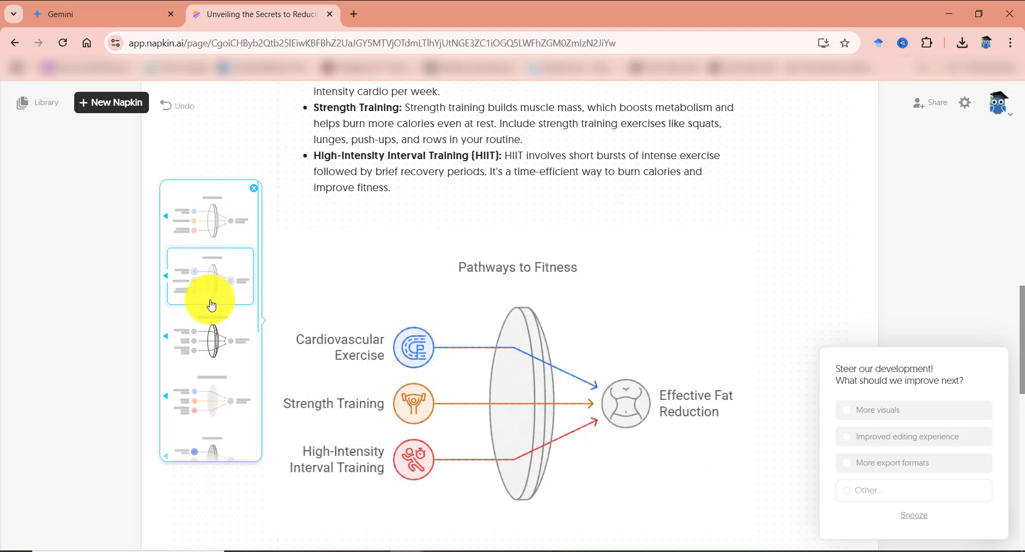
left_click(208, 336)
left_click(212, 386)
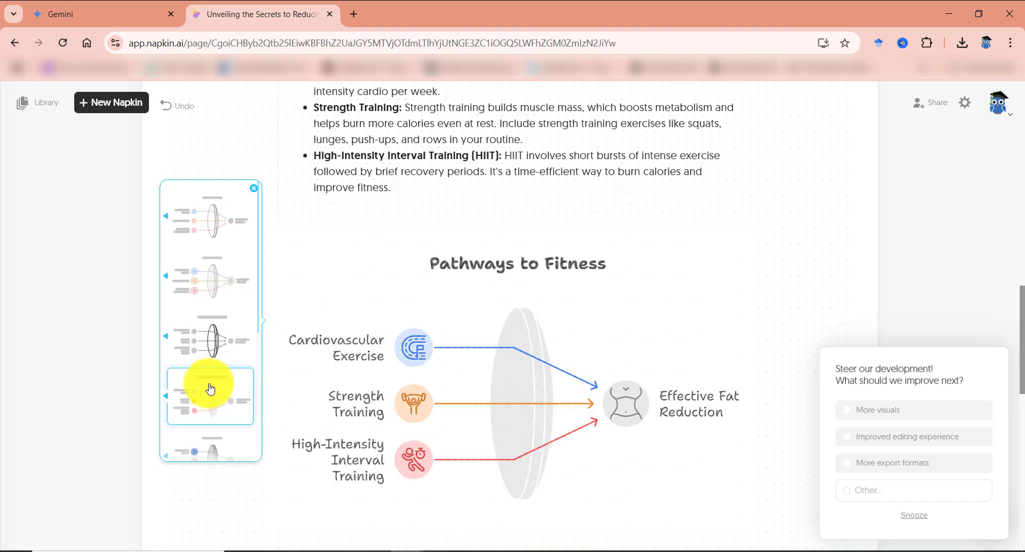
left_click(716, 248)
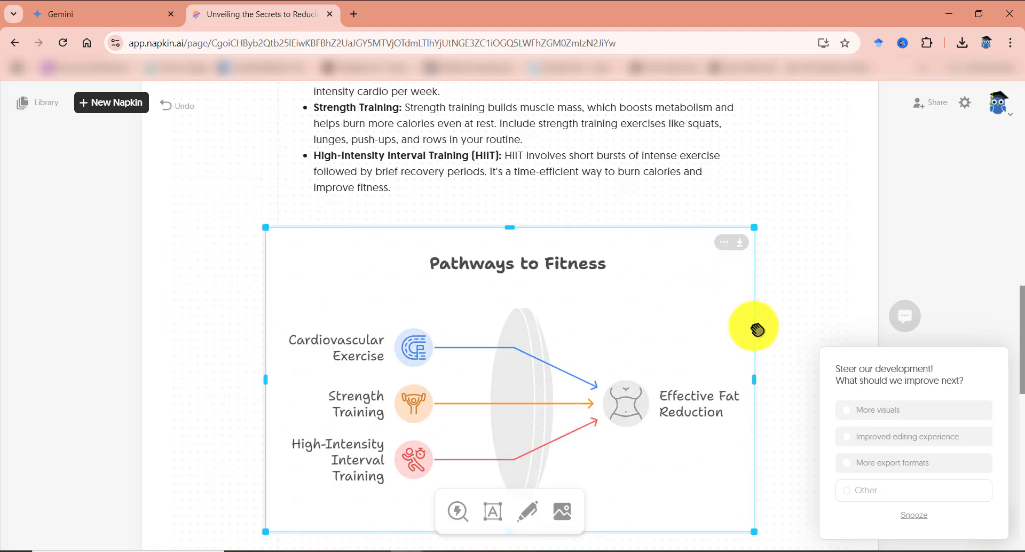
Step: Export the Pathways to Fitness diagram as a PNG and close the export dialog
mouse_move(745, 244)
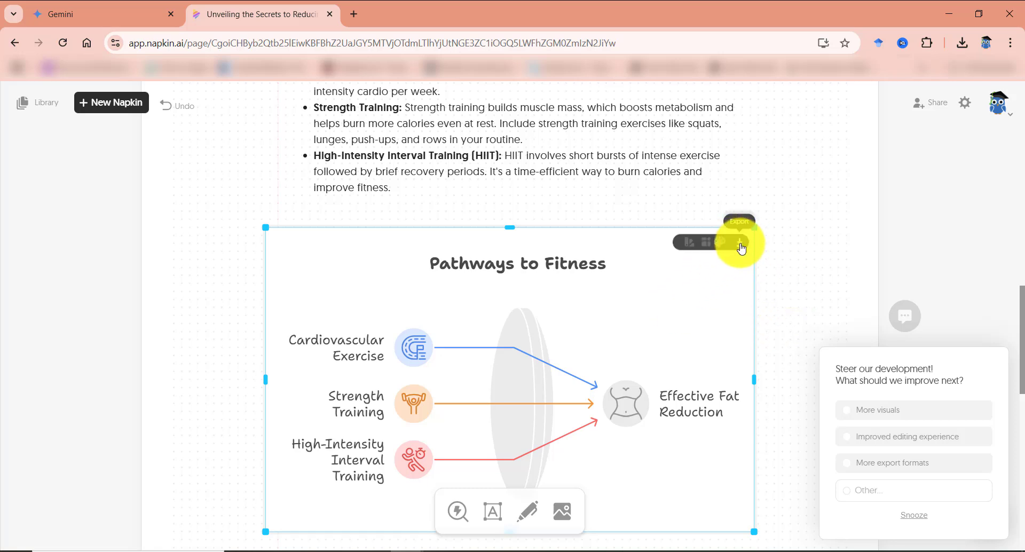
left_click(742, 247)
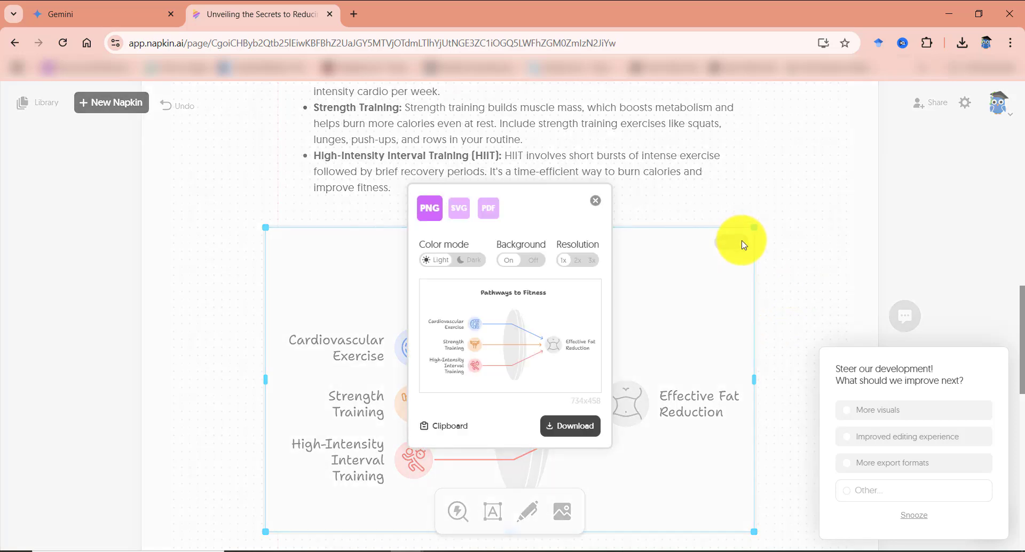
left_click(563, 426)
left_click(595, 201)
scroll(668, 282, "down", 3)
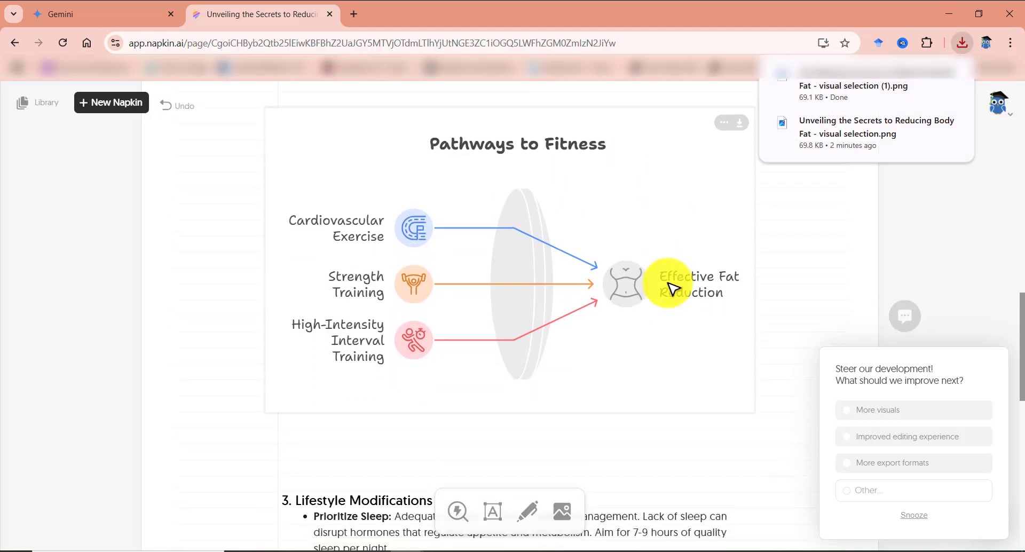
scroll(672, 288, "down", 7)
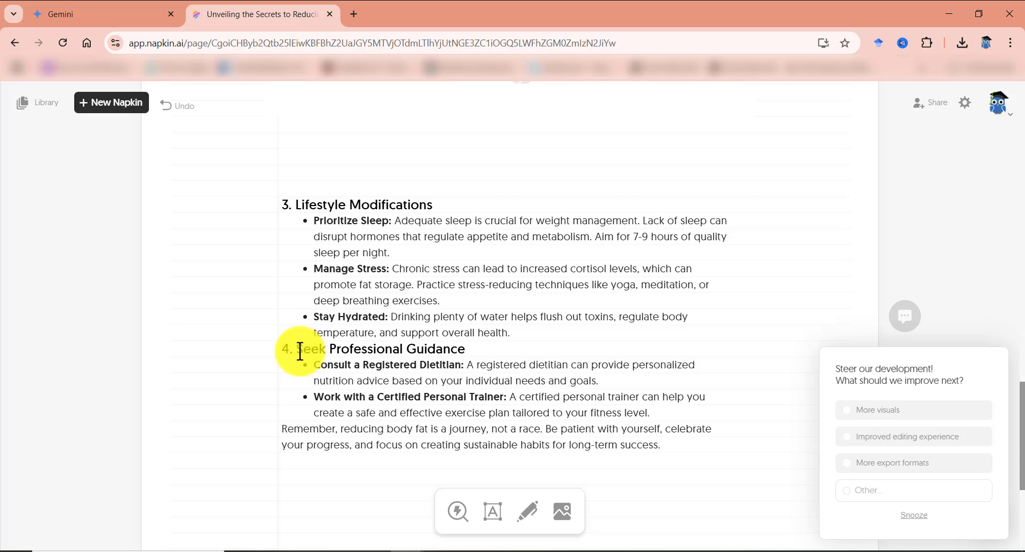
Step: Remove the '4. Seek Professional Guidance' heading and select the five Lifestyle Modifications bullets
key("BackSpace")
key("BackSpace")
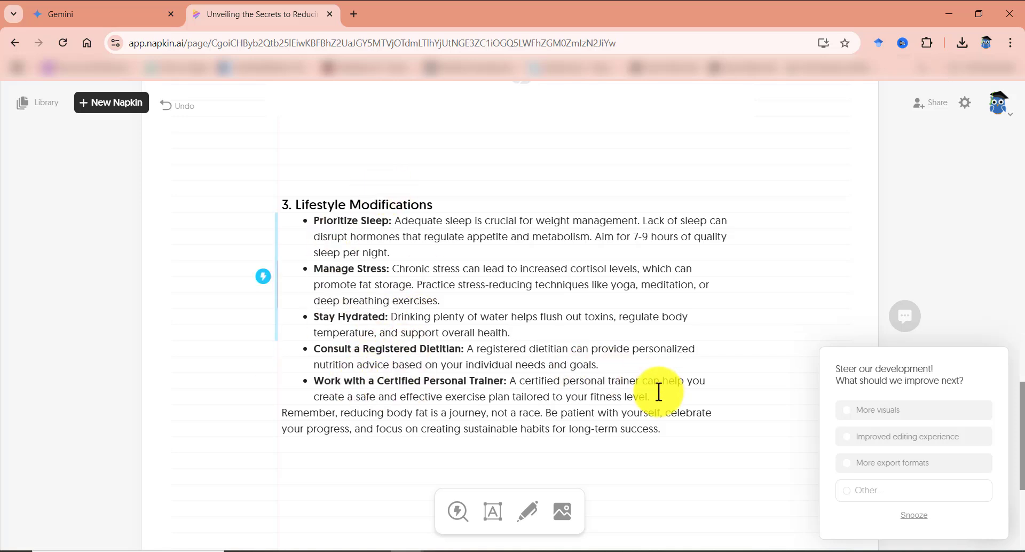
left_click_drag(653, 397, 315, 226)
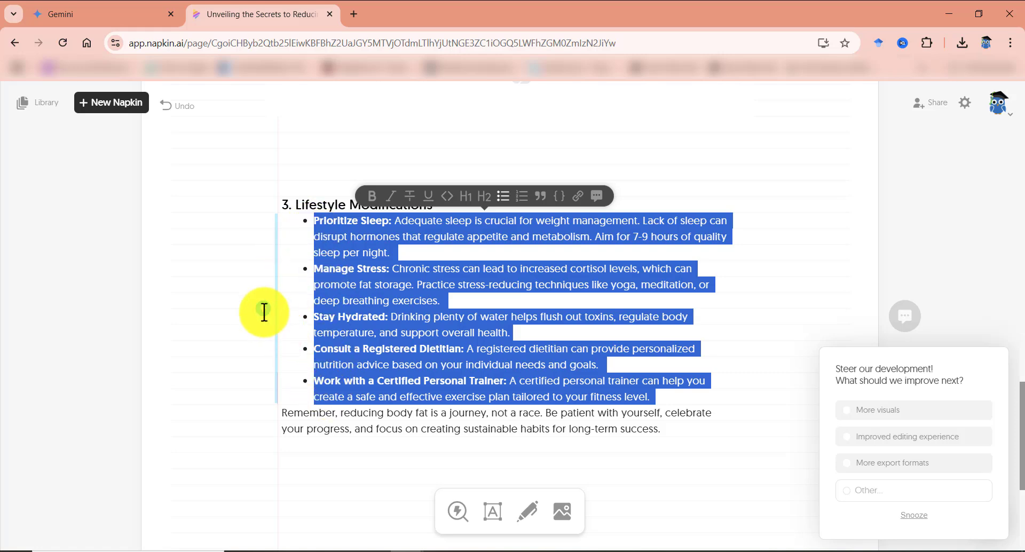
Step: Generate a visual for the lifestyle bullets using the head-and-arrows 'How to effectively manage weight?' layout
left_click(264, 314)
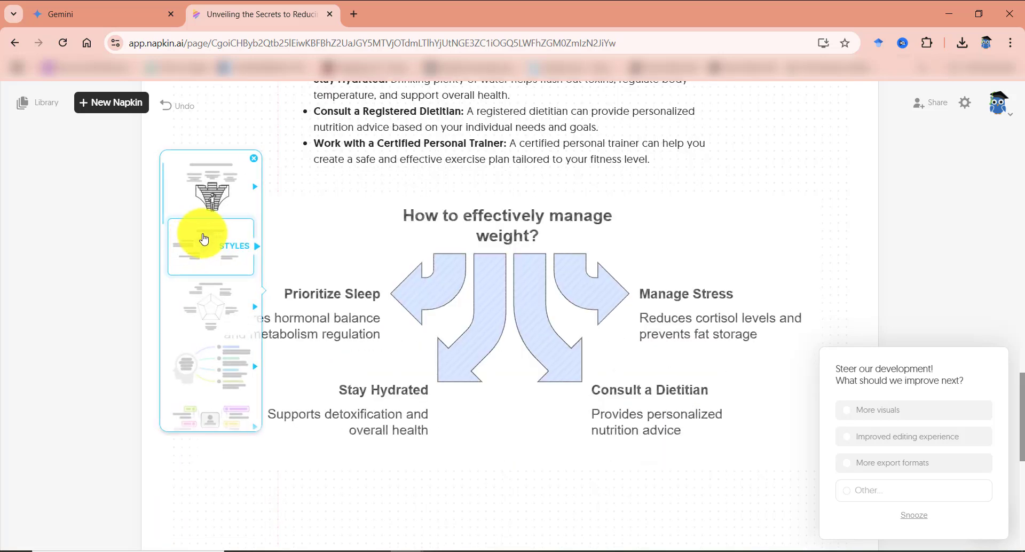
left_click(212, 306)
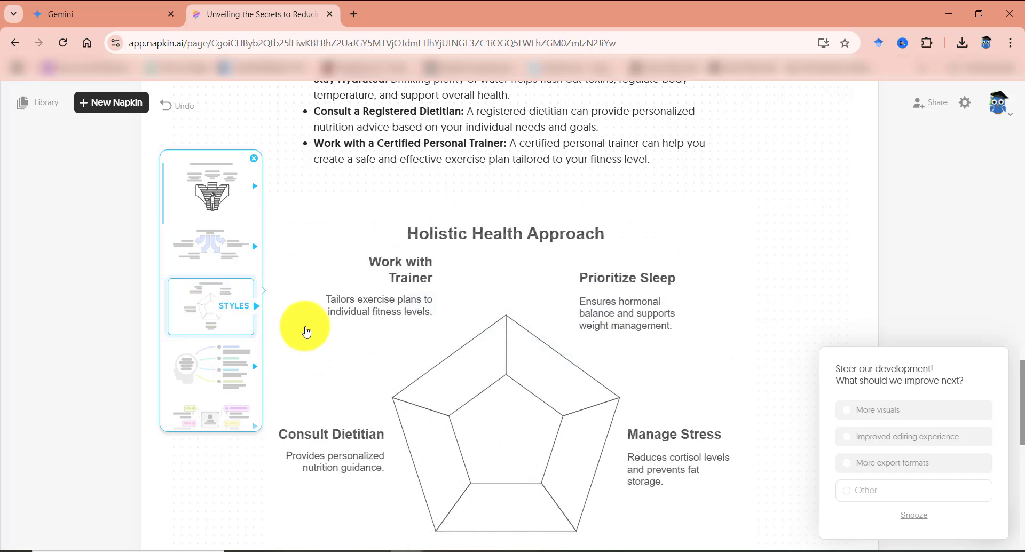
scroll(305, 330, "down", 2)
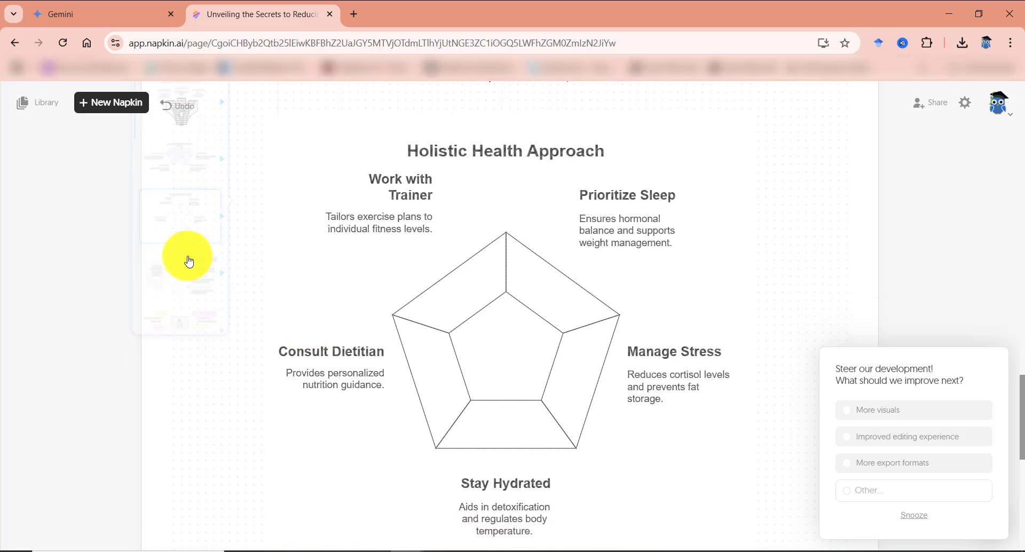
left_click(211, 226)
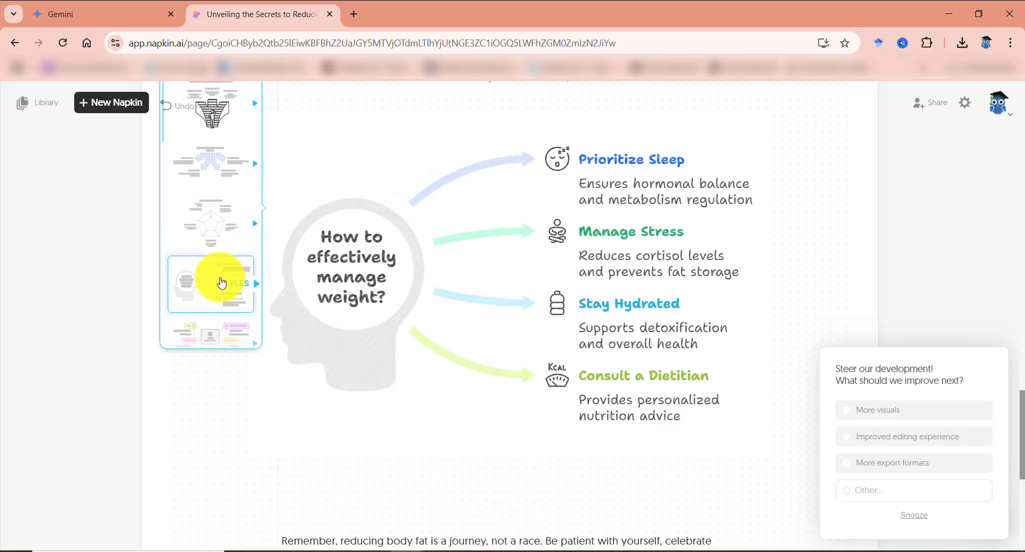
Step: Restyle the weight-management diagram with a solid grey head, bold coloured arrows and plain font
left_click(214, 284)
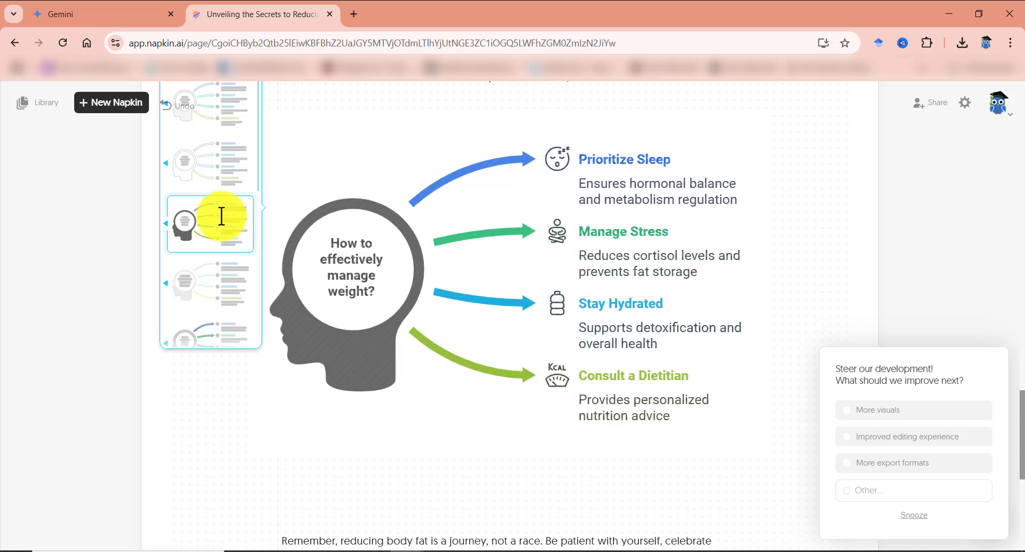
left_click(222, 215)
scroll(776, 162, "down", 3)
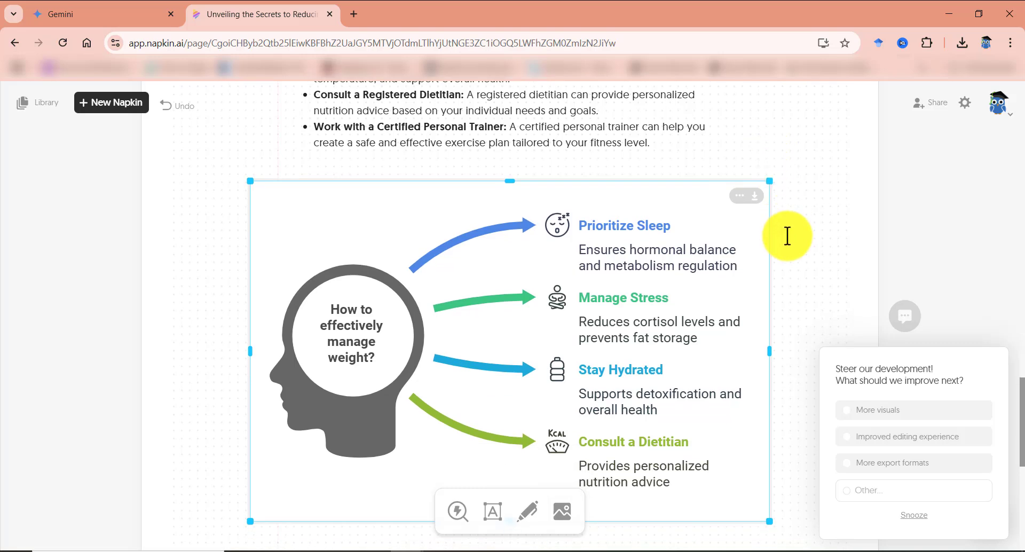
left_click(667, 266)
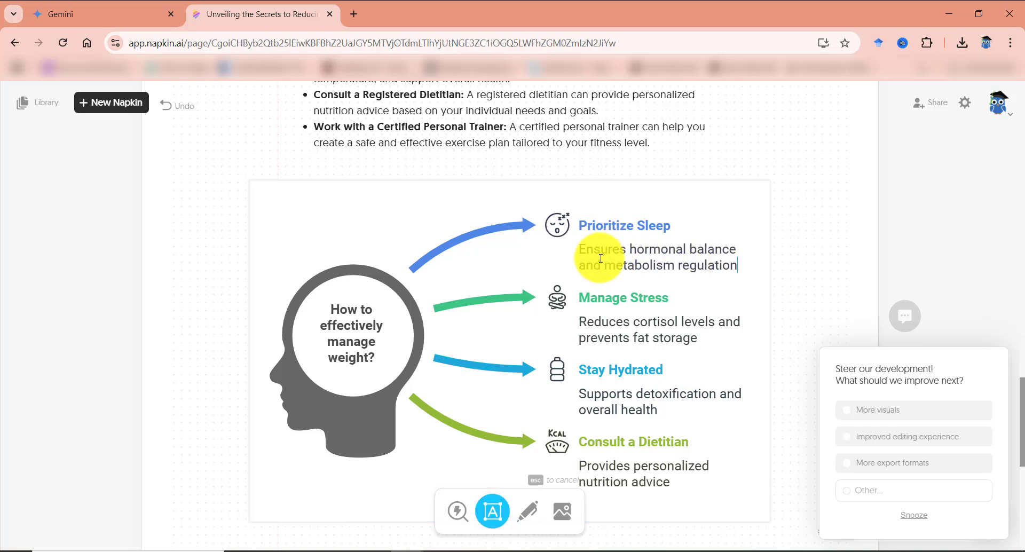
key("Escape")
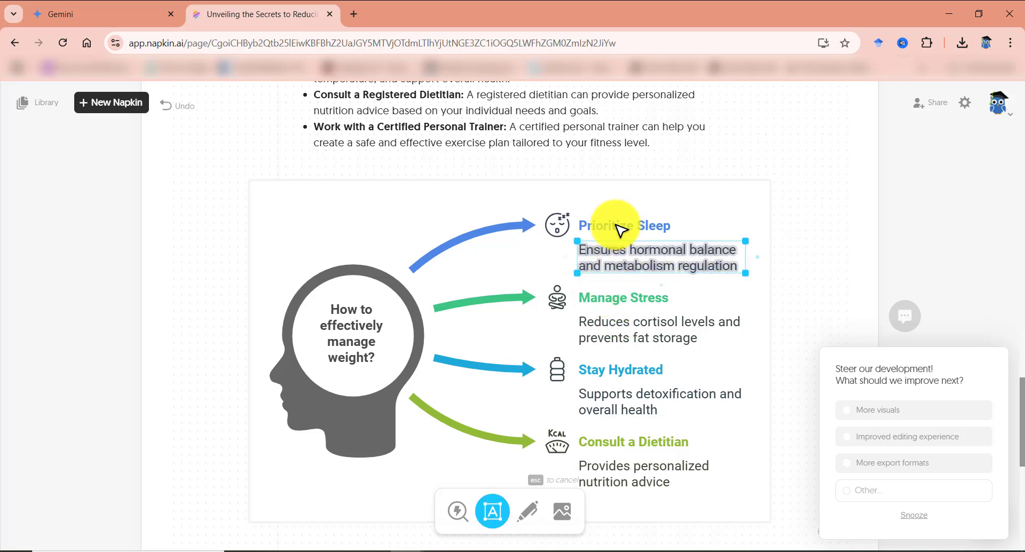
left_click(619, 231)
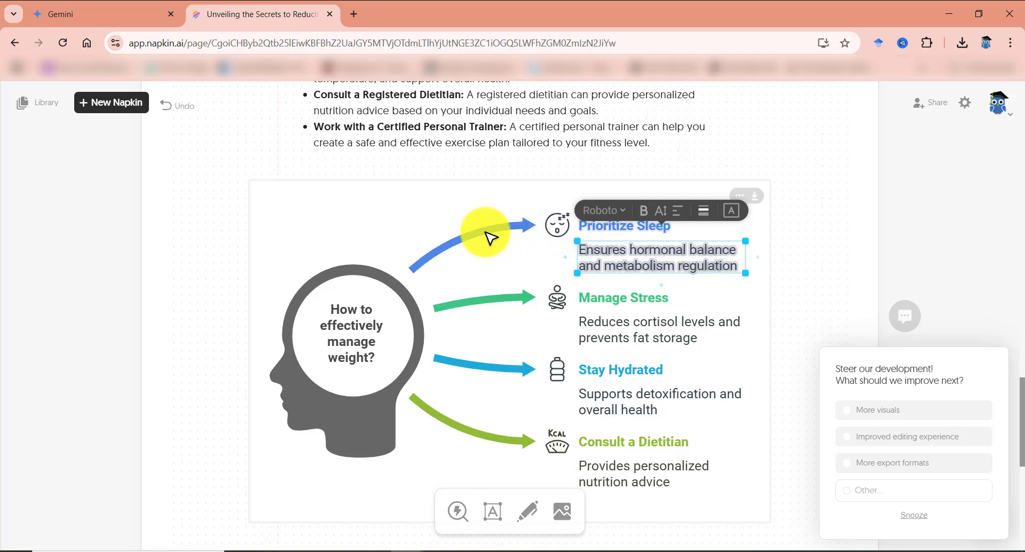
left_click(511, 247)
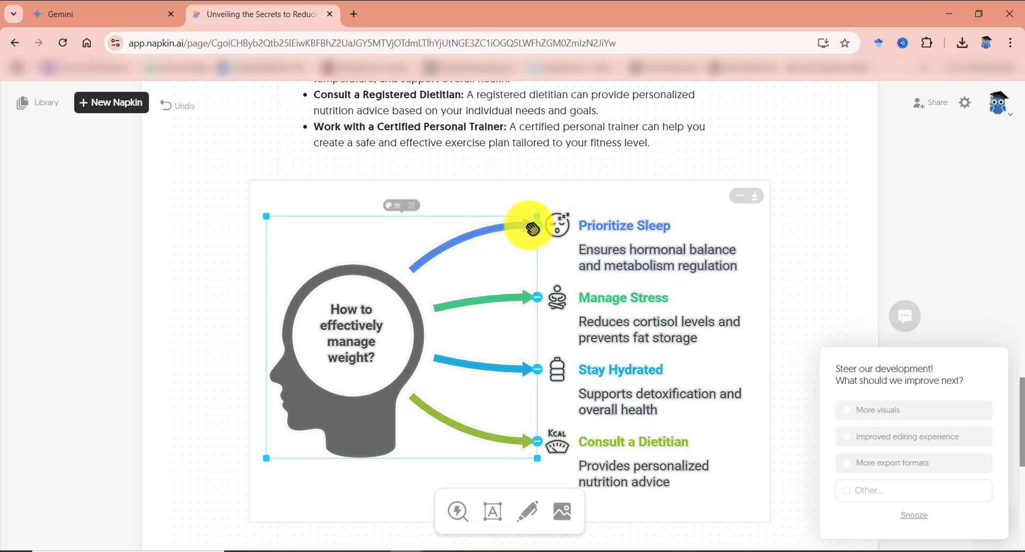